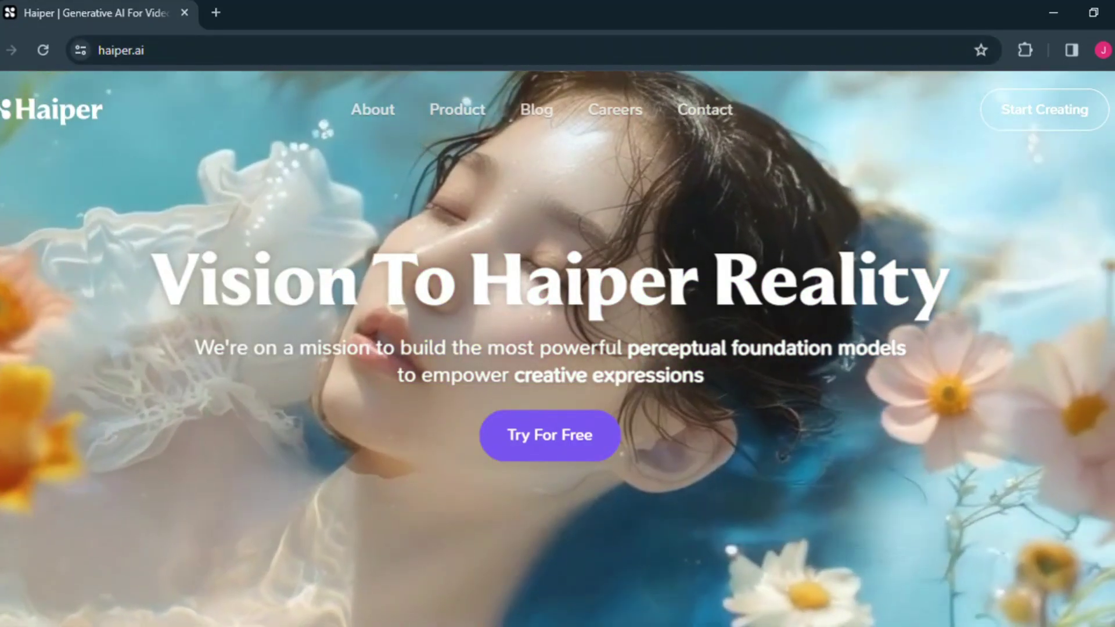
Browse the haiper.ai homepage, then go to the login page through 'Try For Free'.
{"action": "scroll", "coordinate": [1044, 289], "scroll_direction": "down", "scroll_amount": 10}
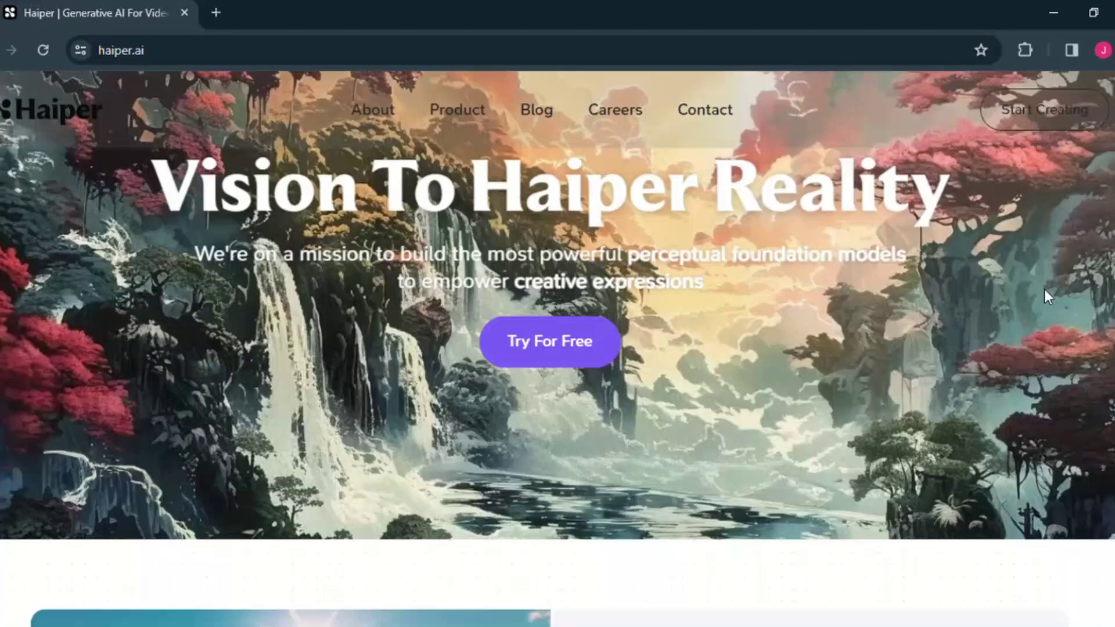
{"action": "scroll", "coordinate": [557, 349], "scroll_direction": "up", "scroll_amount": 2}
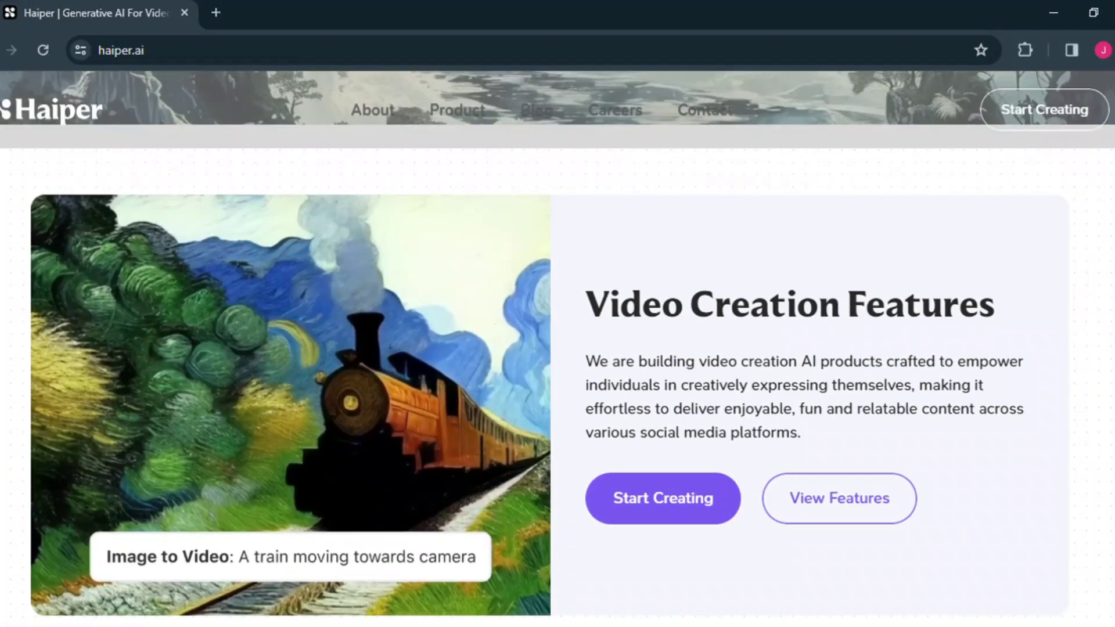
{"action": "scroll", "coordinate": [557, 349], "scroll_direction": "down", "scroll_amount": 1}
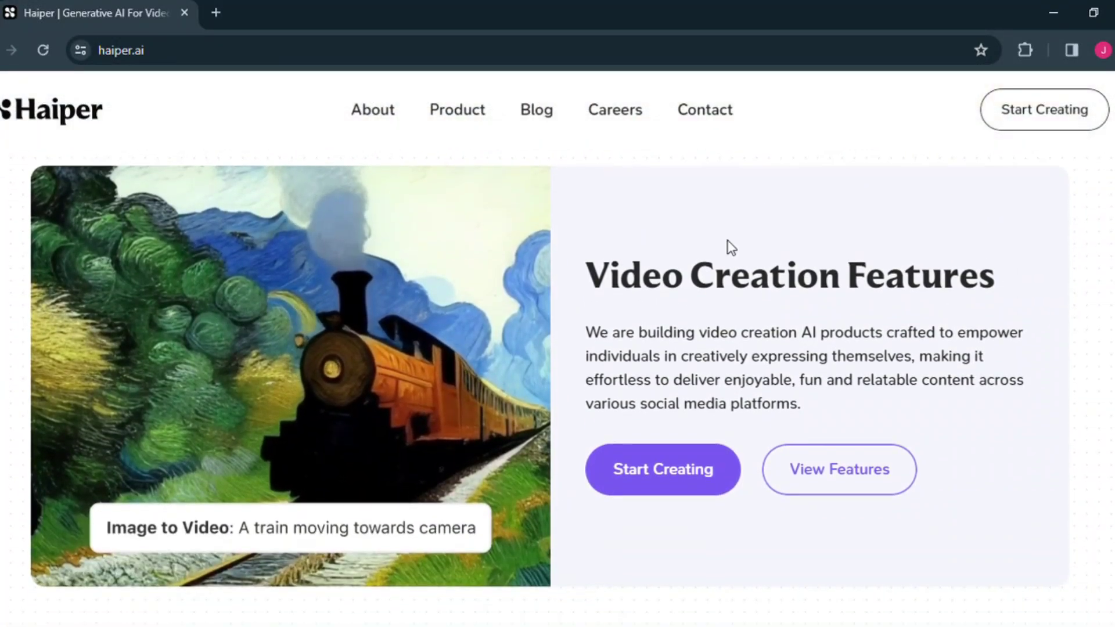
{"action": "scroll", "coordinate": [933, 259], "scroll_direction": "down", "scroll_amount": 10}
{"action": "scroll", "coordinate": [196, 236], "scroll_direction": "up", "scroll_amount": 4}
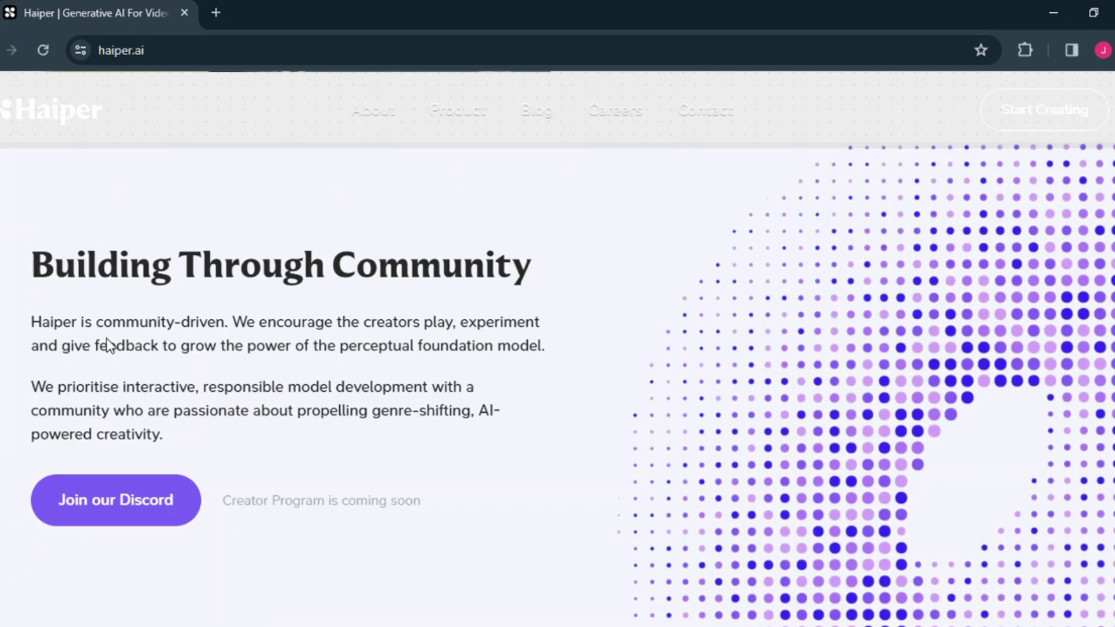
{"action": "scroll", "coordinate": [1041, 295], "scroll_direction": "down", "scroll_amount": 10}
{"action": "scroll", "coordinate": [1048, 299], "scroll_direction": "down", "scroll_amount": 5}
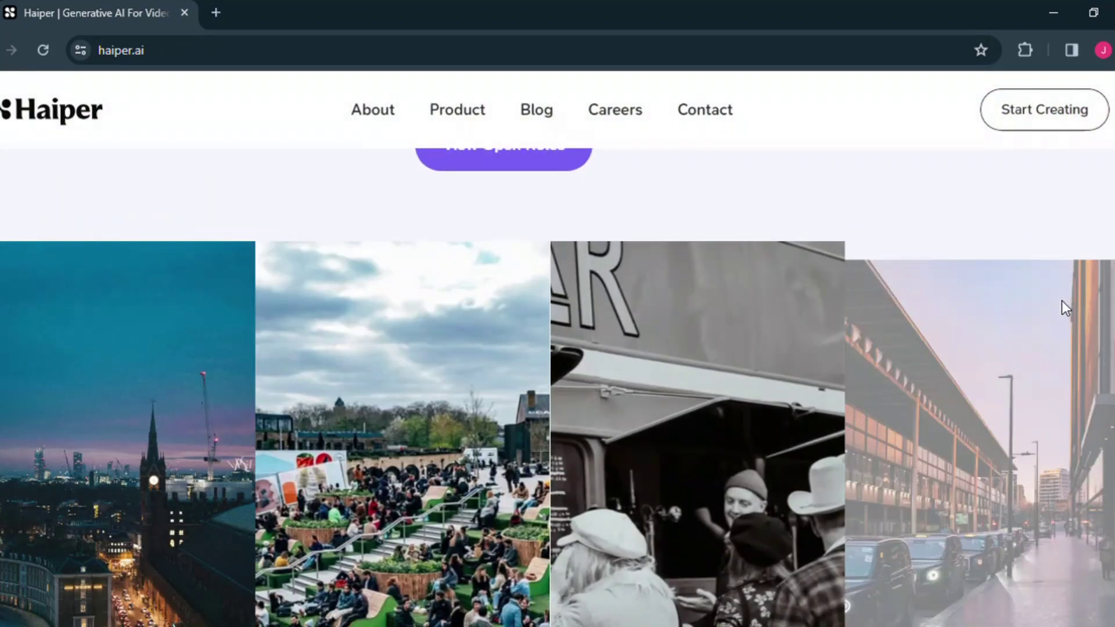
{"action": "scroll", "coordinate": [1063, 302], "scroll_direction": "up", "scroll_amount": 15}
{"action": "scroll", "coordinate": [1092, 307], "scroll_direction": "up", "scroll_amount": 5}
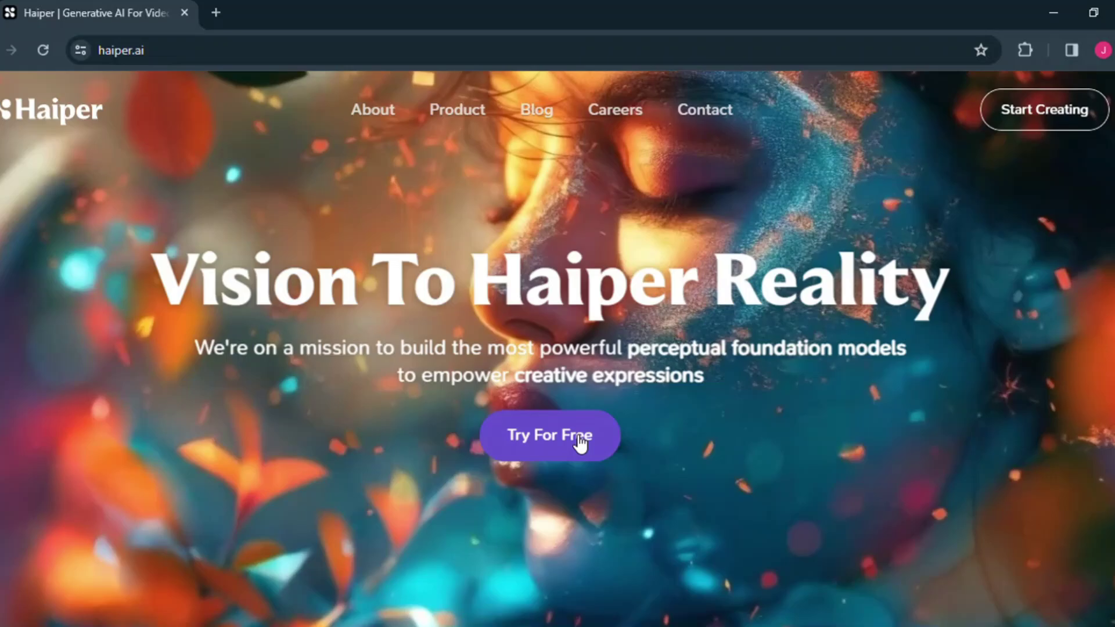
{"action": "left_click", "coordinate": [577, 436]}
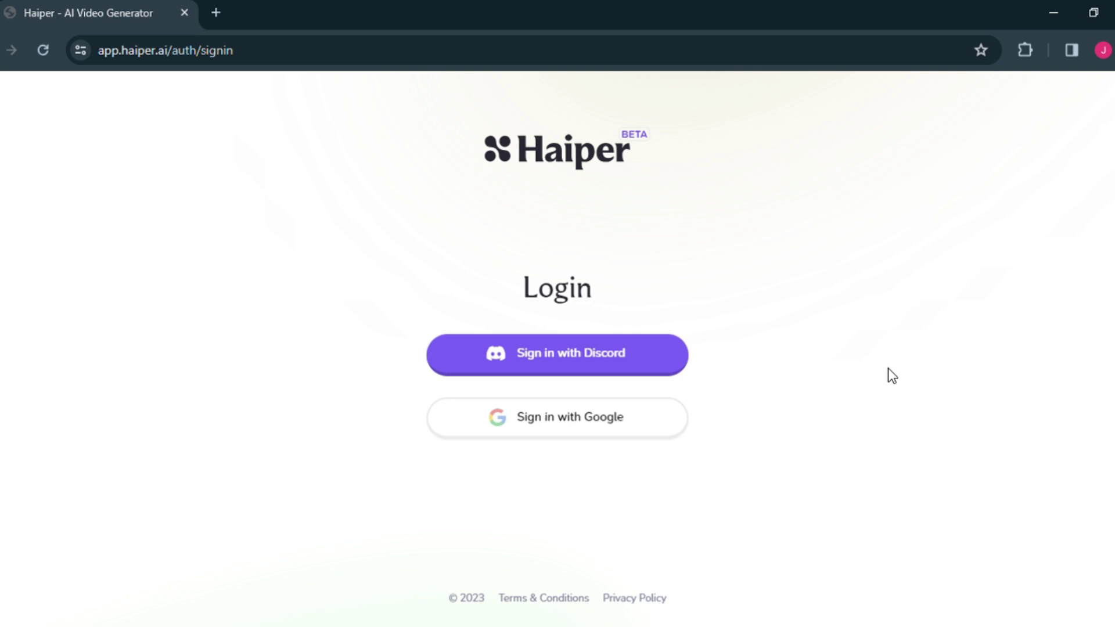
Sign in with Discord, browse the Explore videos, and slide the feature-card carousel out and back.
{"action": "left_click", "coordinate": [585, 355]}
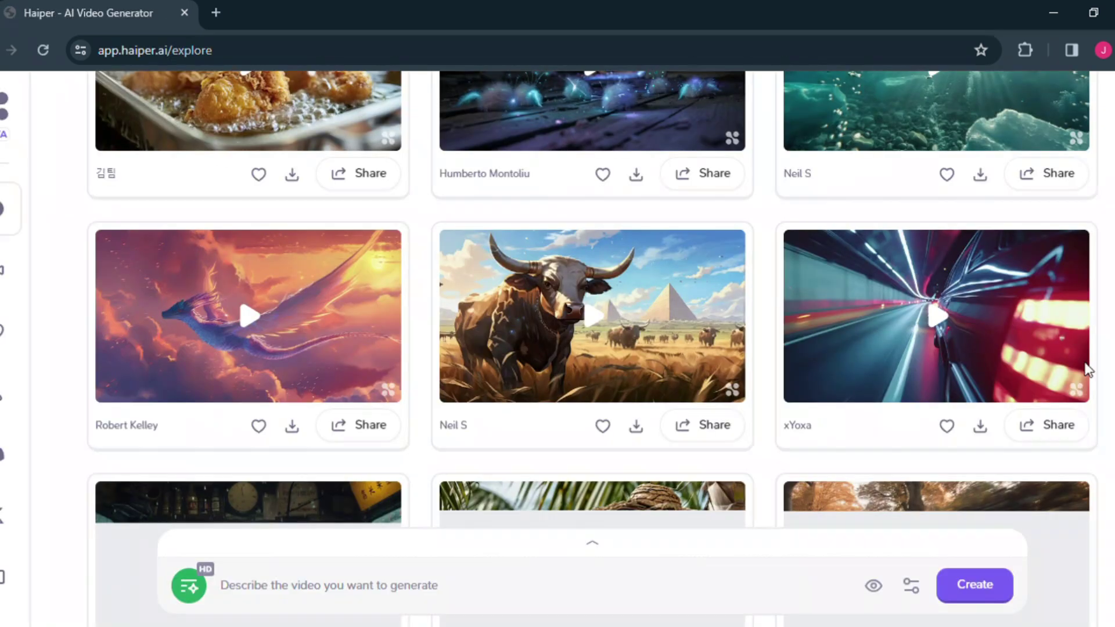
{"action": "scroll", "coordinate": [747, 329], "scroll_direction": "down", "scroll_amount": 5}
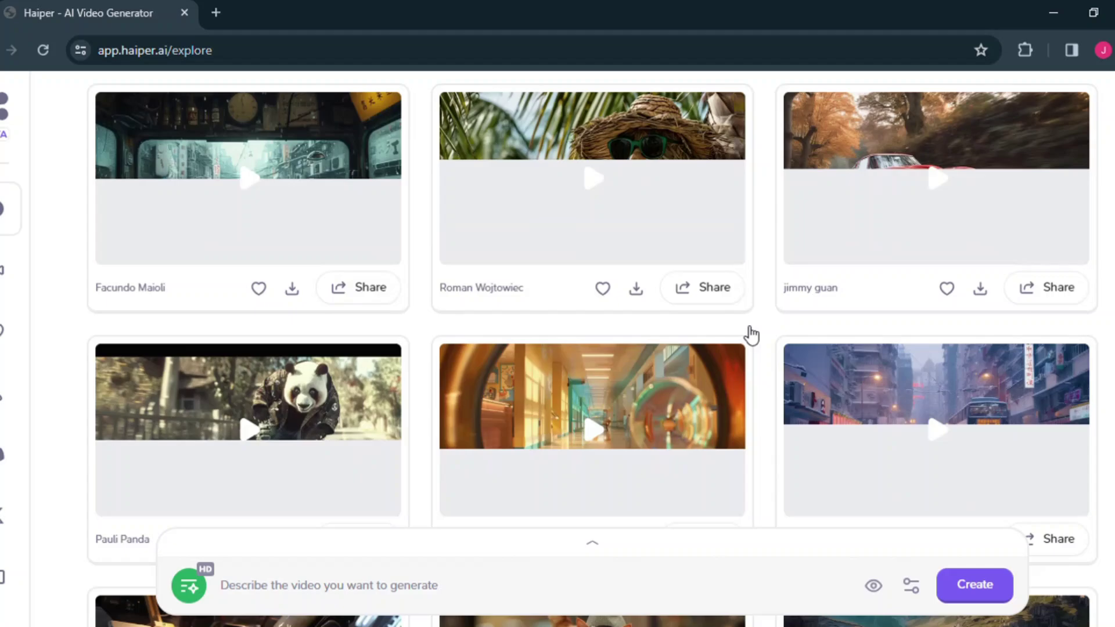
{"action": "scroll", "coordinate": [644, 348], "scroll_direction": "down", "scroll_amount": 8}
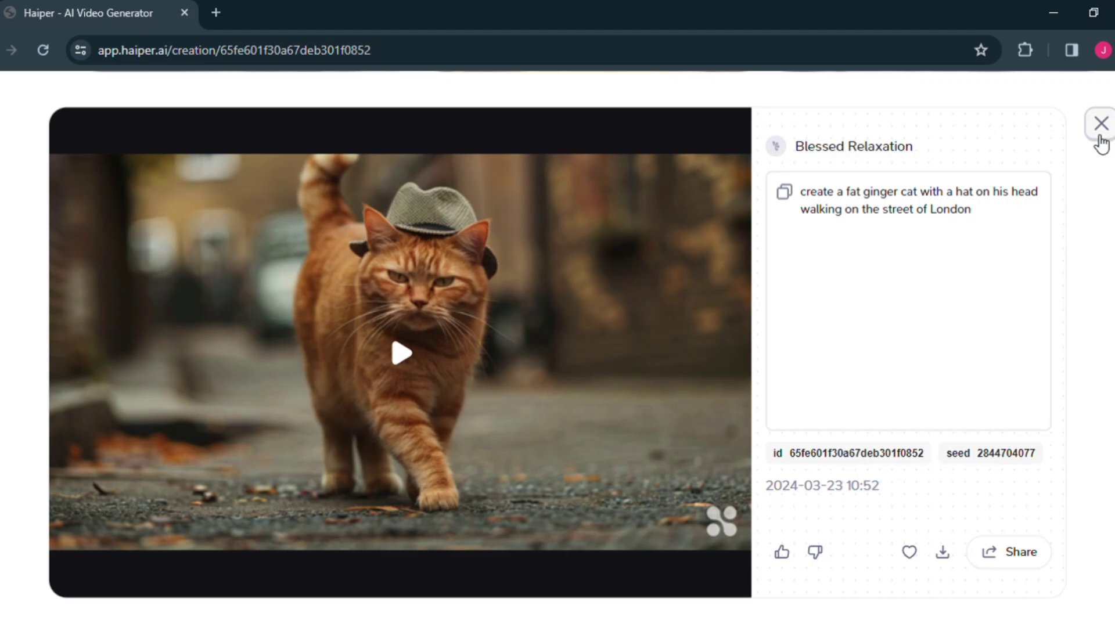
{"action": "key", "text": "Escape"}
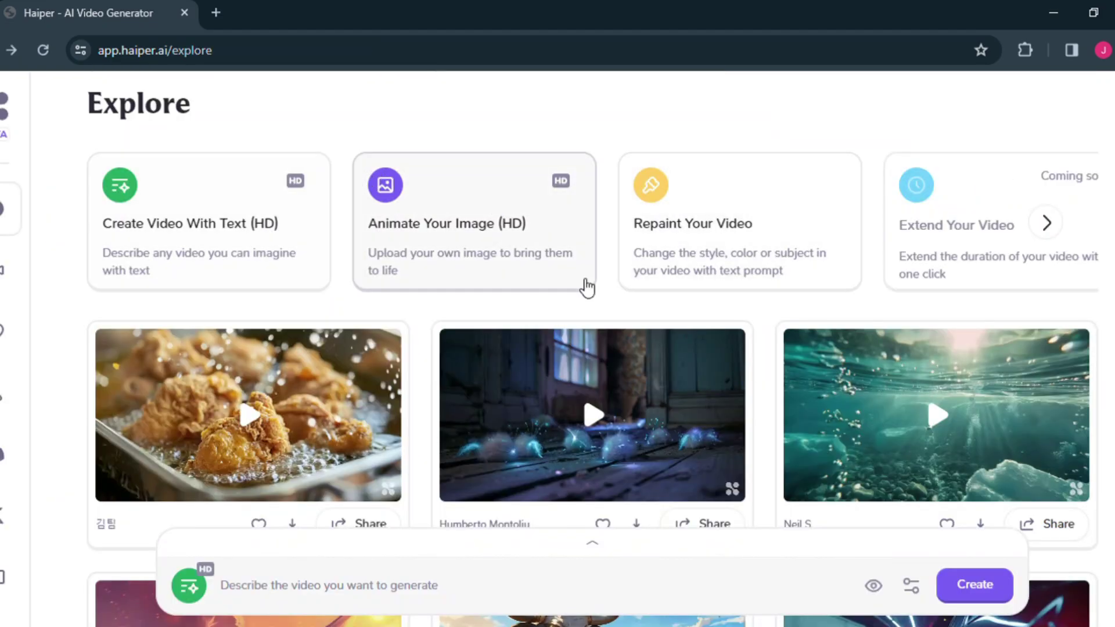
{"action": "left_click", "coordinate": [1046, 223]}
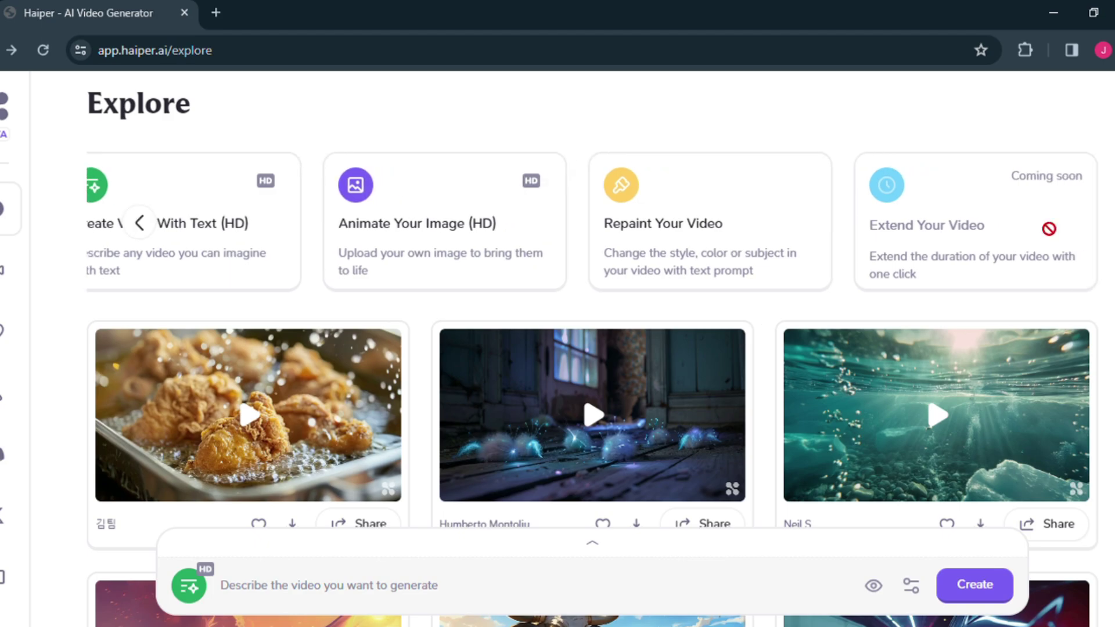
{"action": "left_click", "coordinate": [142, 223]}
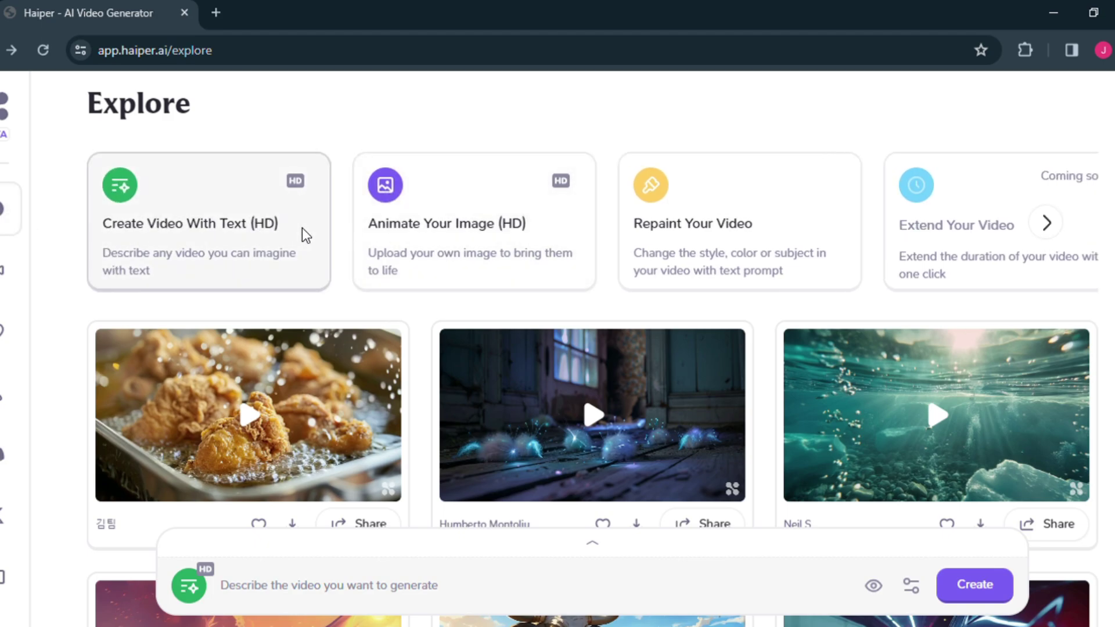
Enter the prompt 'a sorcerer with a magic wand in hand' with the Blur Background style.
{"action": "left_click", "coordinate": [302, 227]}
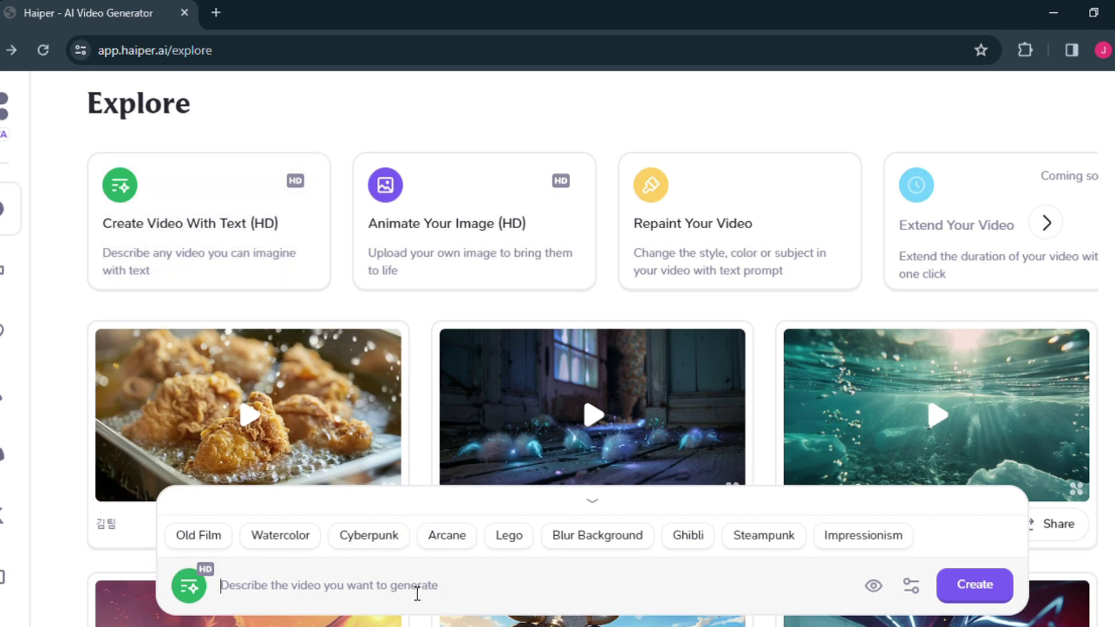
{"action": "type", "text": "a sorcerer"}
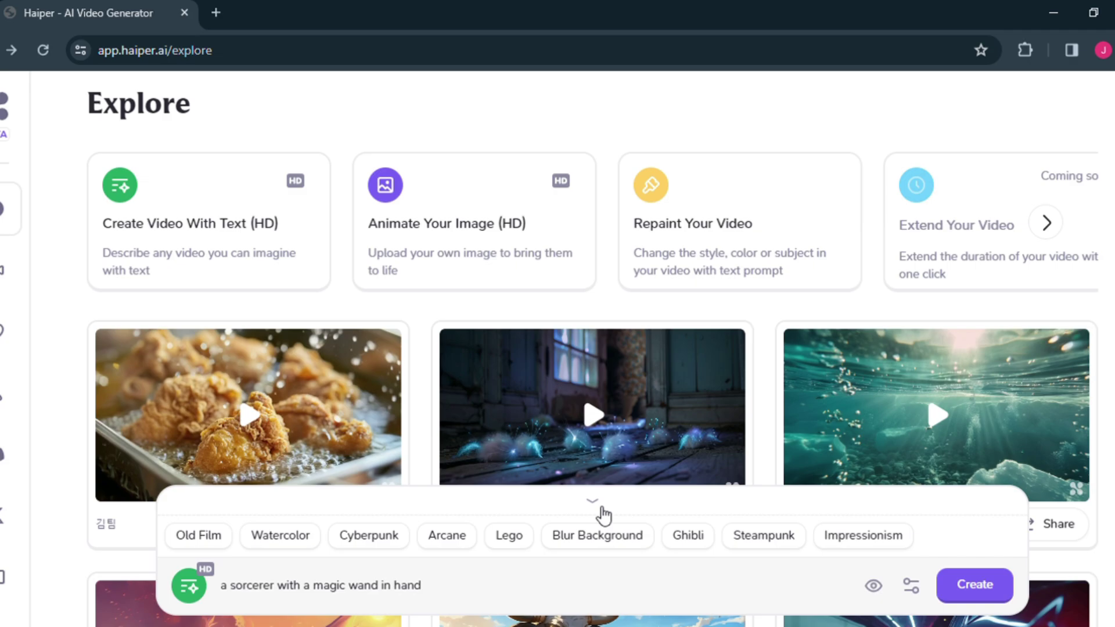
{"action": "left_click", "coordinate": [617, 533]}
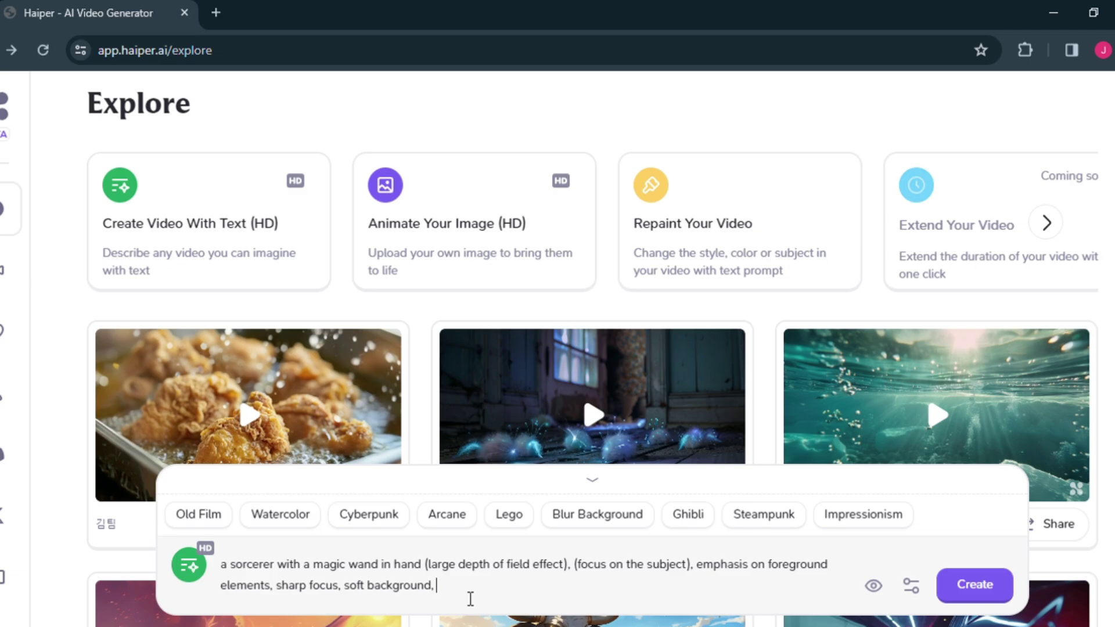
Set the video duration to 4s in the generation settings.
{"action": "left_click", "coordinate": [913, 587]}
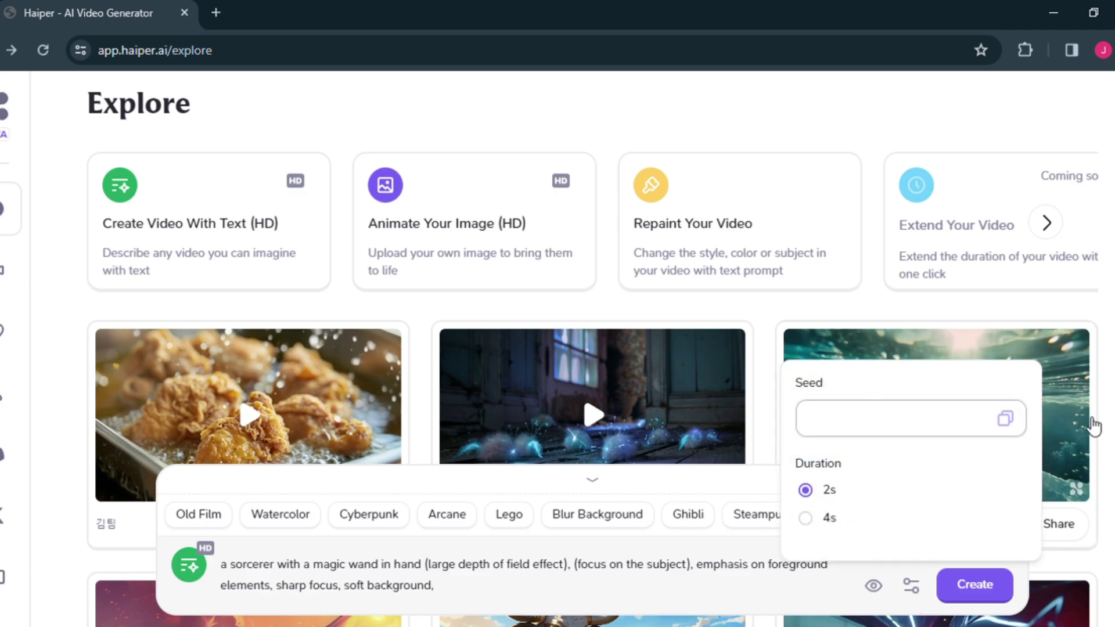
{"action": "left_click", "coordinate": [822, 519]}
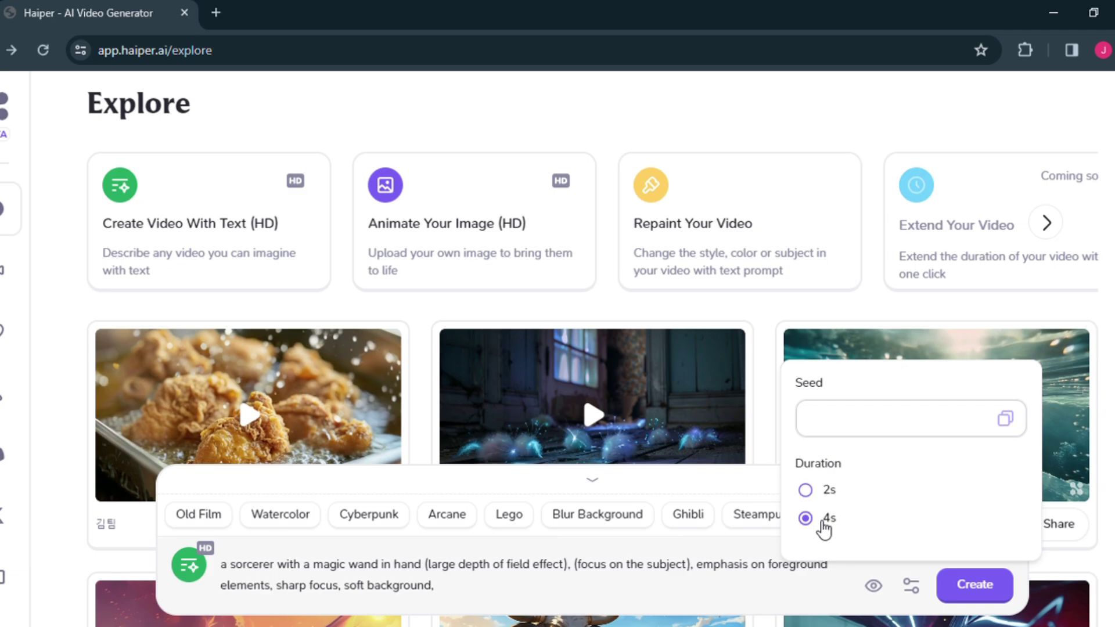
{"action": "left_click", "coordinate": [810, 619]}
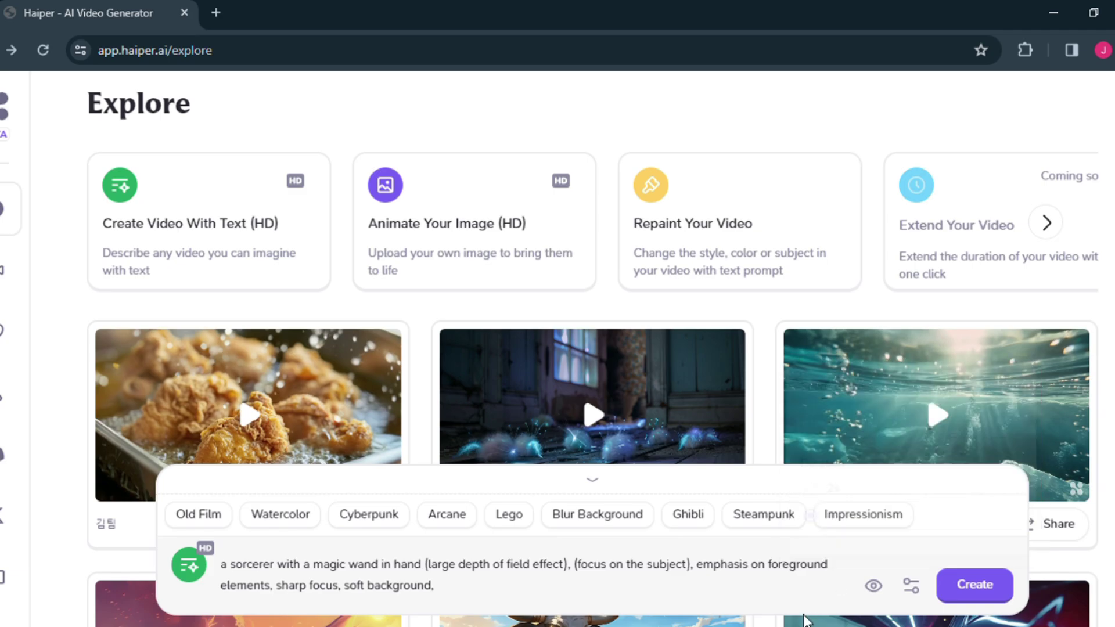
Generate the sorcerer video and play the result on the Creations page.
{"action": "left_click", "coordinate": [987, 586]}
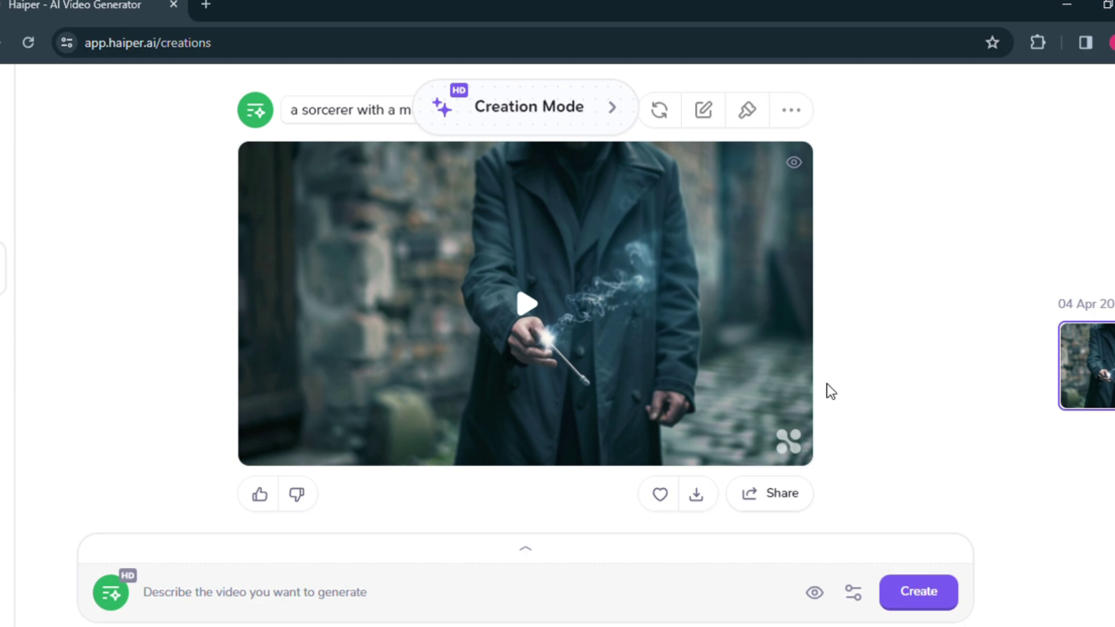
{"action": "left_click", "coordinate": [528, 303]}
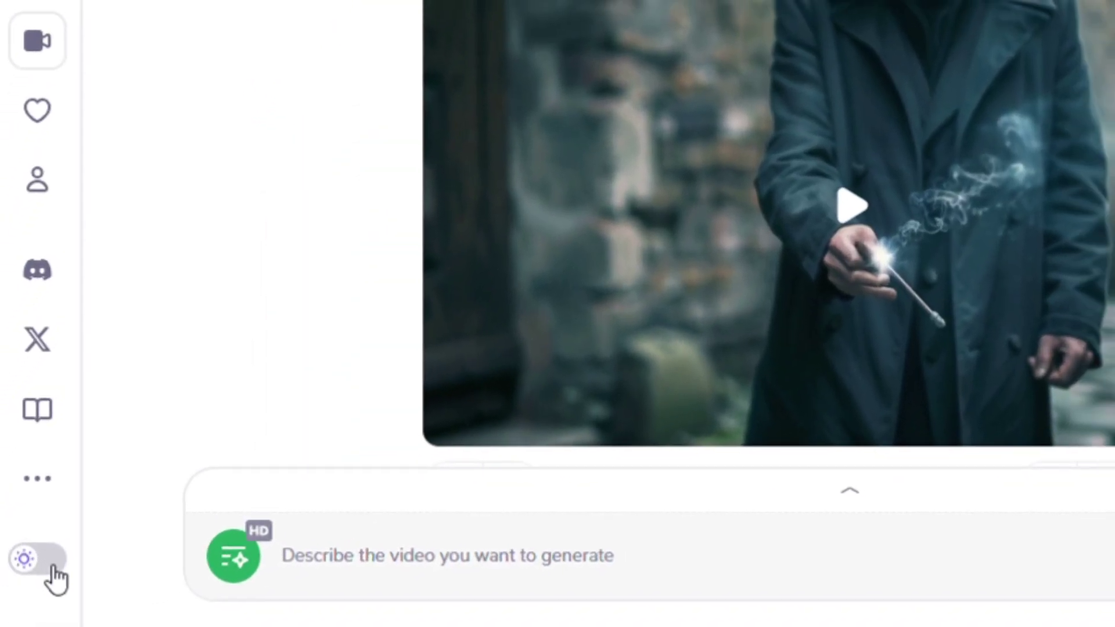
Write a cute panda-in-a-car prompt with the Cyberpunk style and a 4s duration.
{"action": "left_click", "coordinate": [55, 557]}
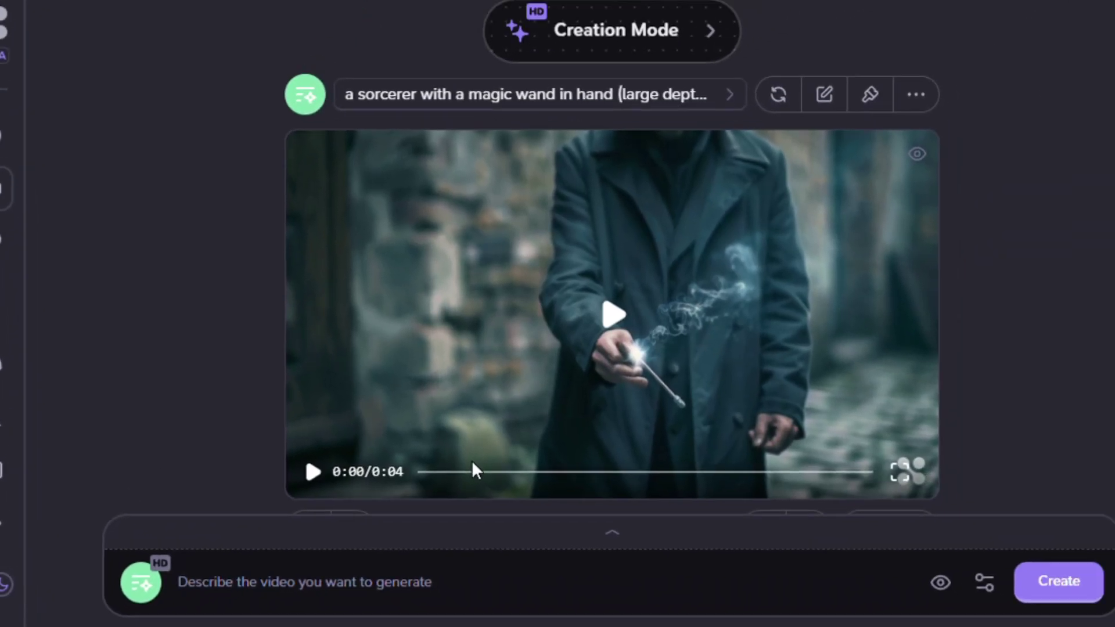
{"action": "type", "text": "car, car is not movi"}
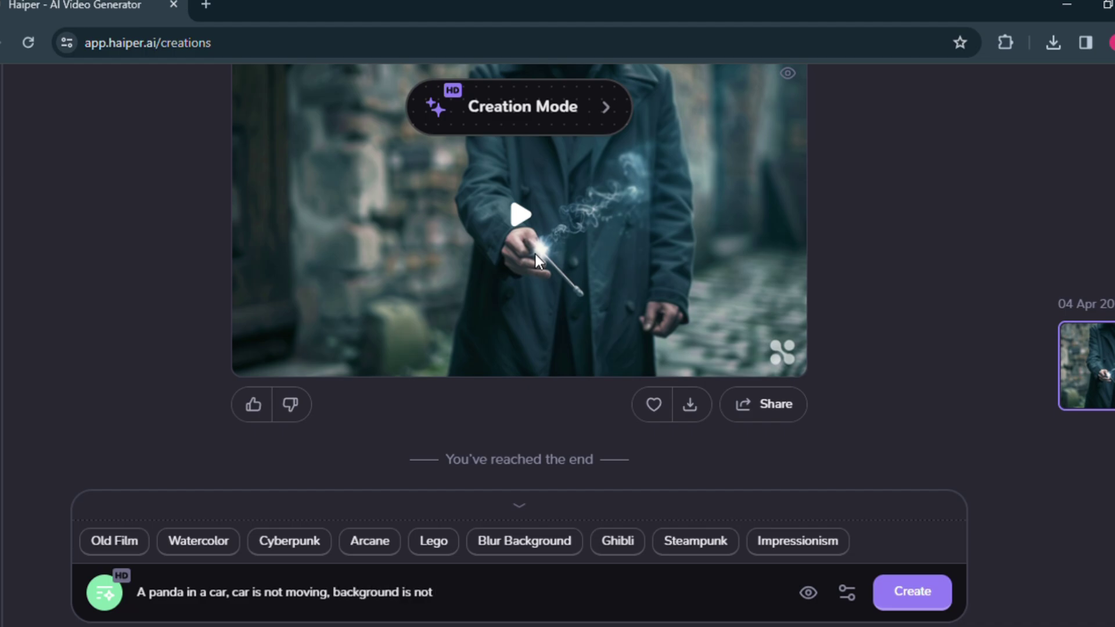
{"action": "type", "text": "ng,"}
{"action": "left_click", "coordinate": [147, 592]}
{"action": "type", "text": "cute"}
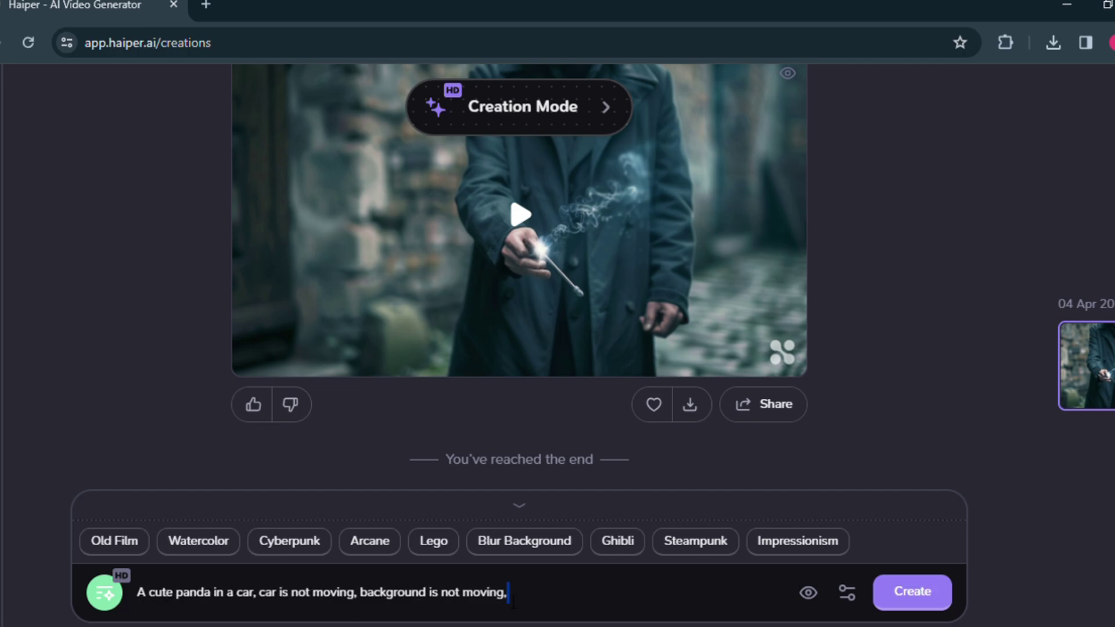
{"action": "left_click", "coordinate": [297, 543]}
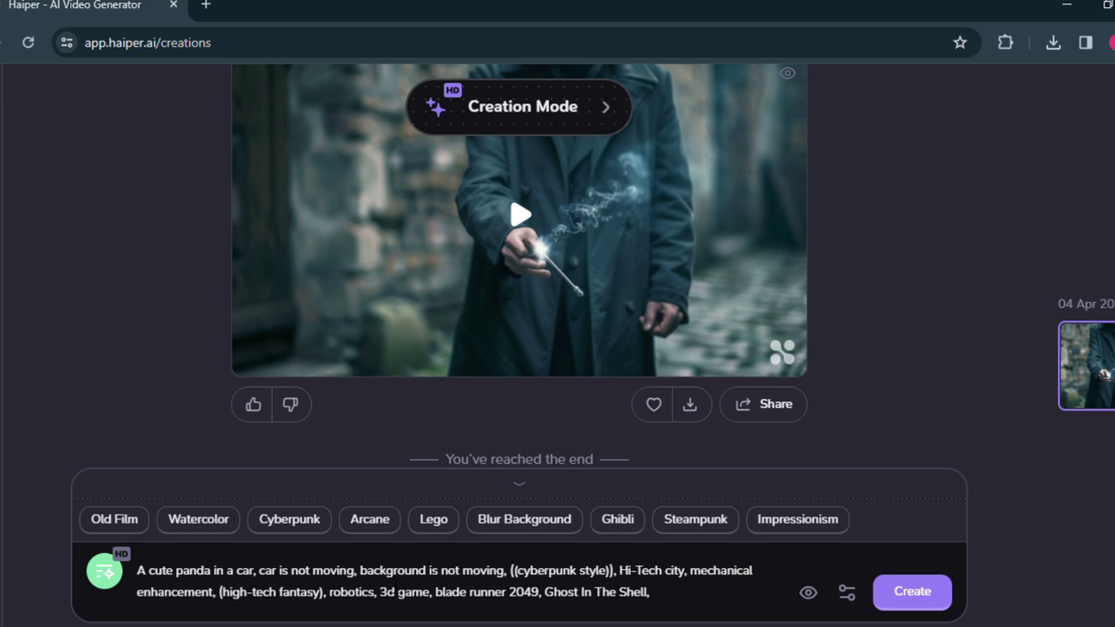
{"action": "left_click", "coordinate": [846, 593]}
{"action": "left_click", "coordinate": [748, 524]}
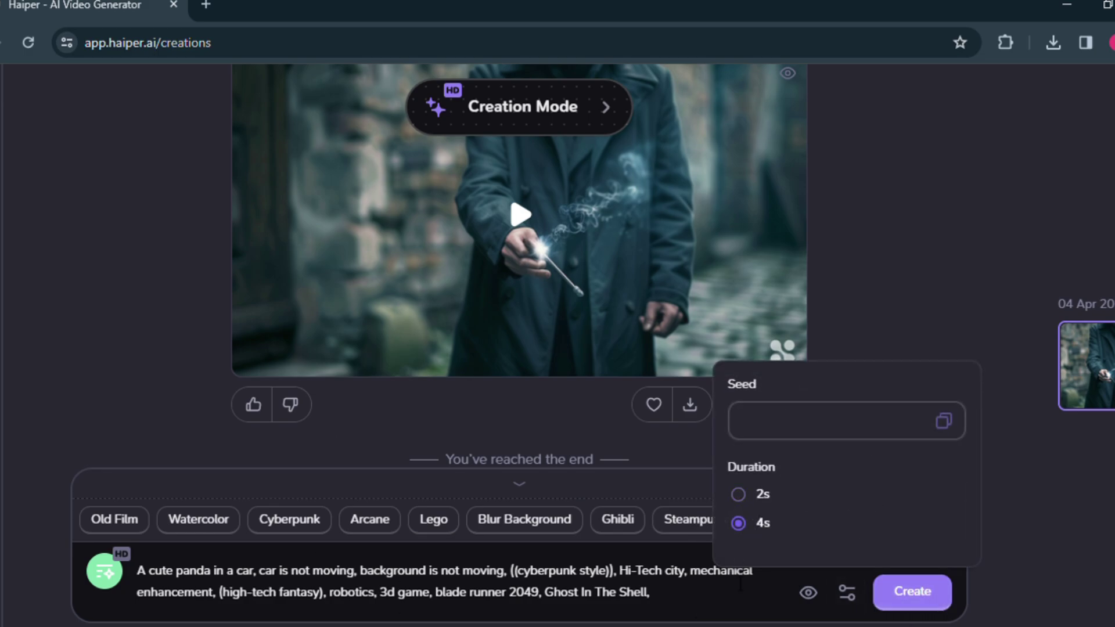
Submit the panda video, then write the cartoon cat battle-suit-and-sword prompt with Blur Background.
{"action": "left_click", "coordinate": [929, 598]}
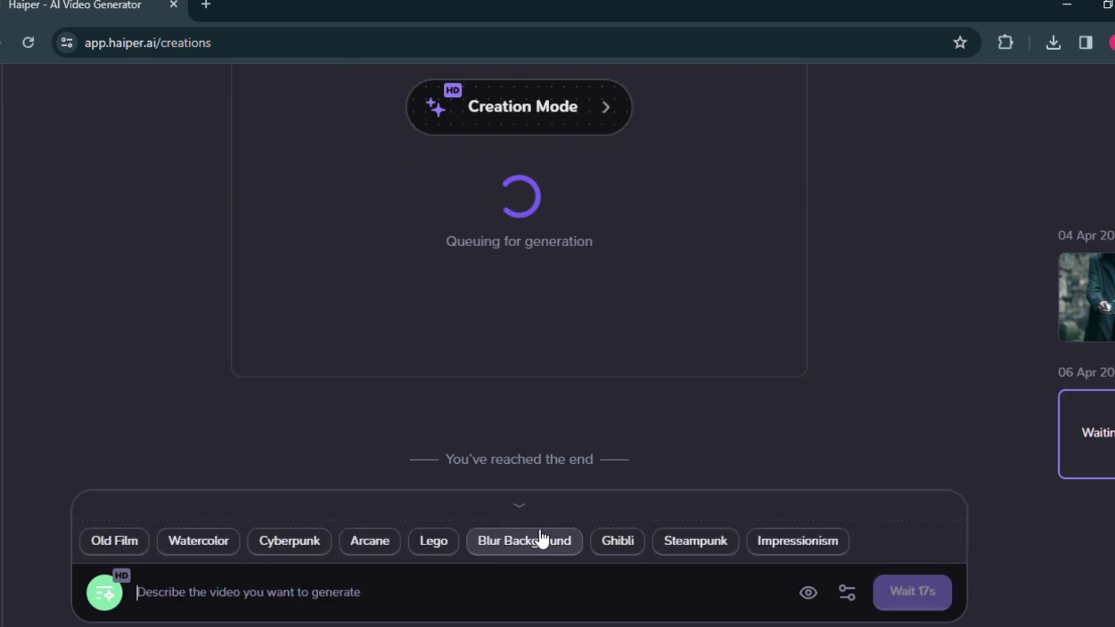
{"action": "type", "text": "A X"}
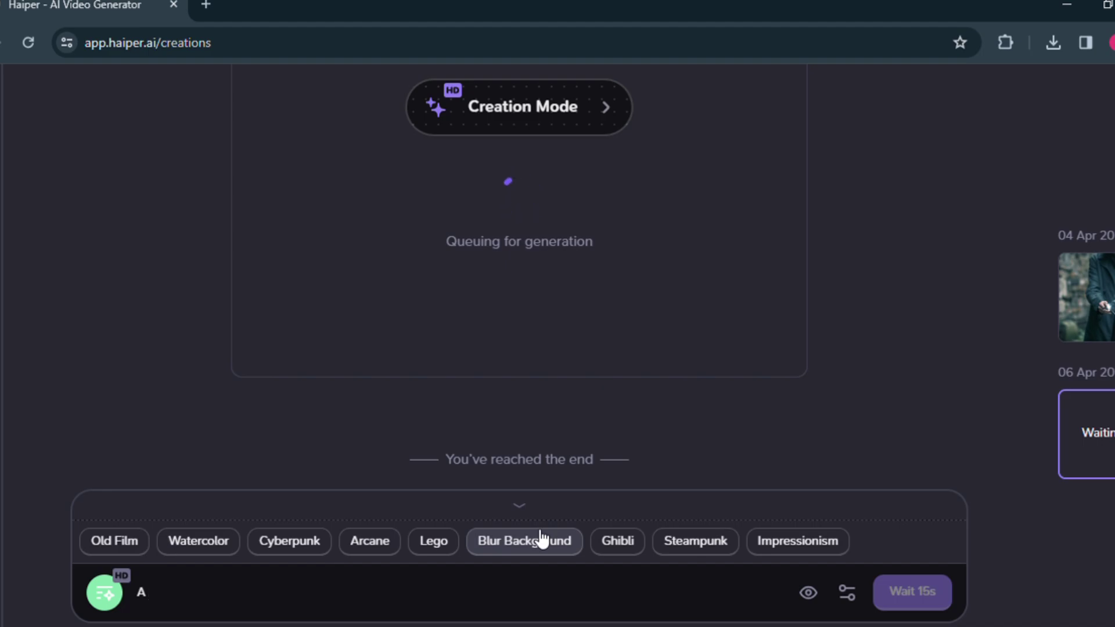
{"action": "type", "text": " cat in battle suit with a sword in hand."}
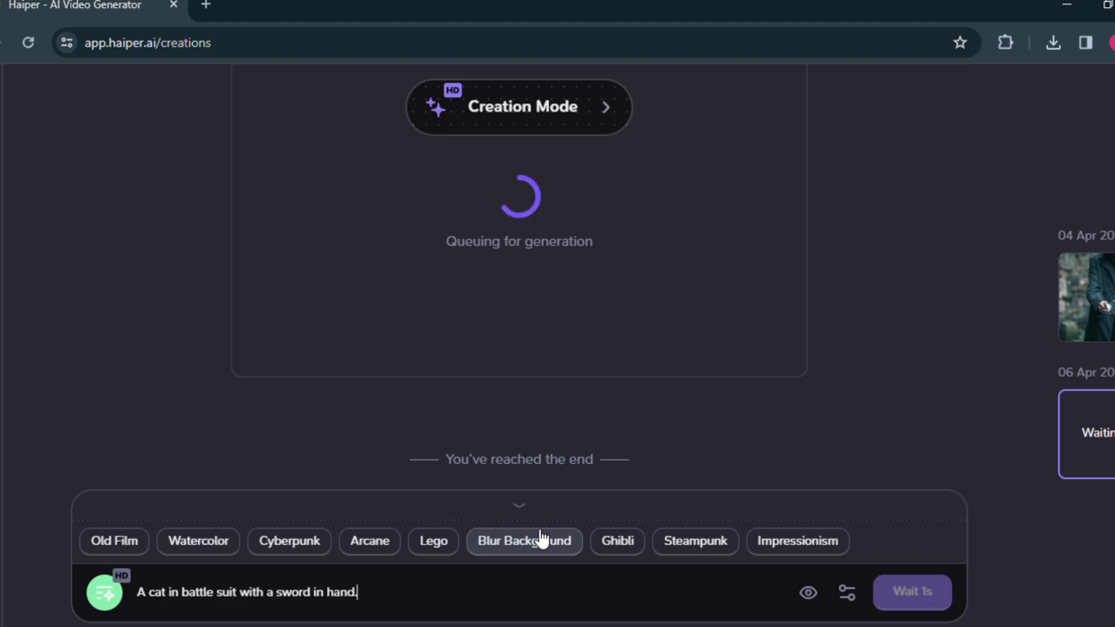
{"action": "type", "text": "Cartoon cat."}
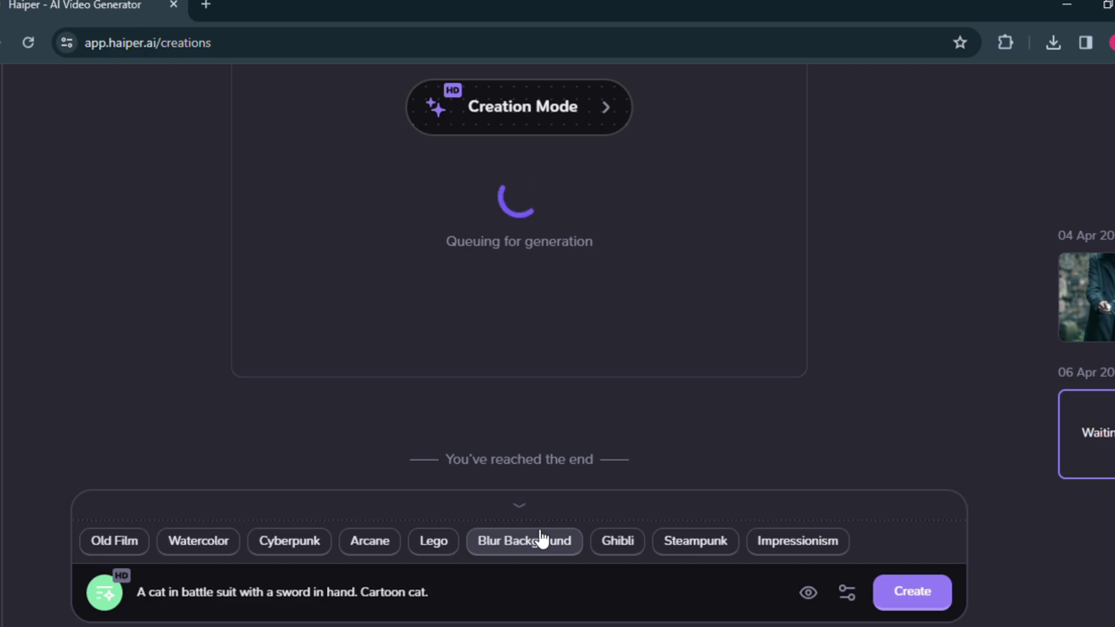
{"action": "left_click", "coordinate": [541, 539]}
{"action": "left_click", "coordinate": [847, 593]}
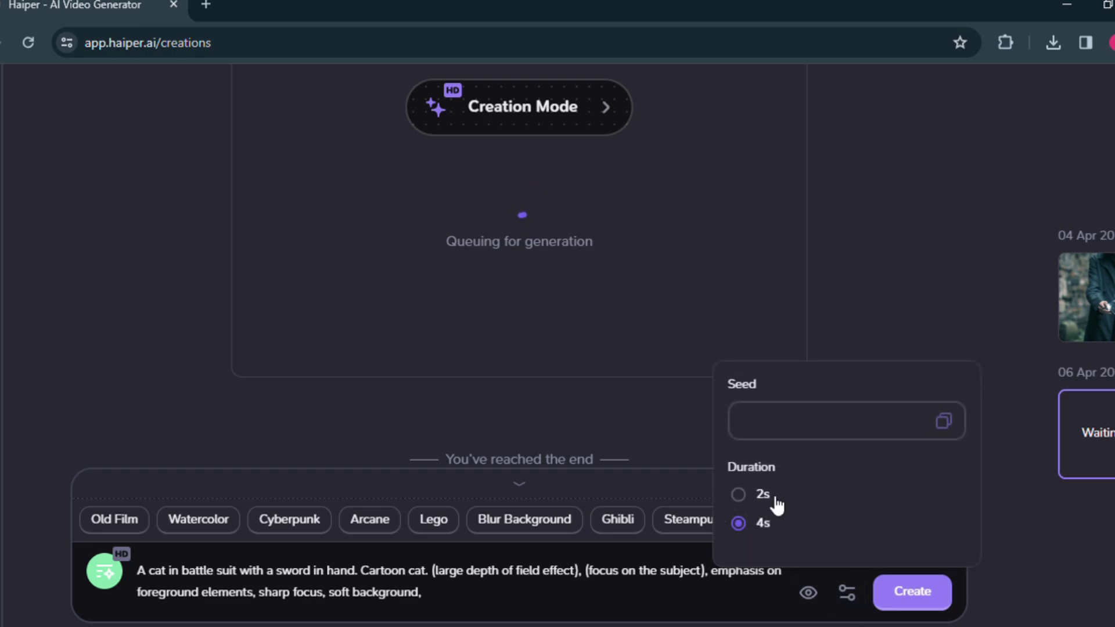
Generate the cartoon cat video and play it in the Creations feed.
{"action": "left_click", "coordinate": [910, 599]}
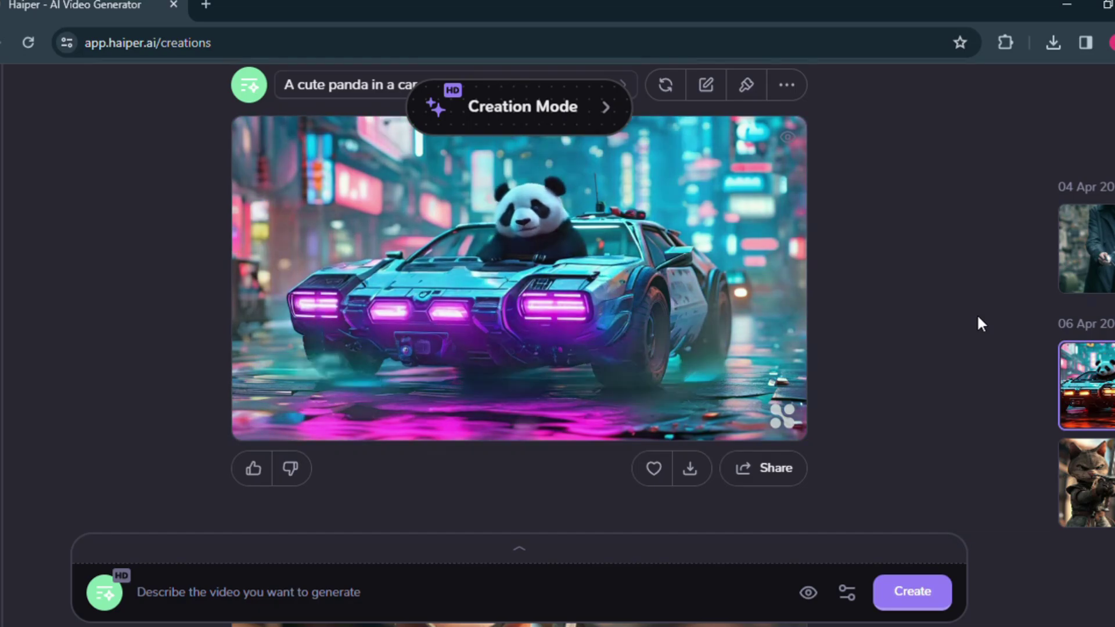
{"action": "scroll", "coordinate": [977, 317], "scroll_direction": "down", "scroll_amount": 8}
{"action": "scroll", "coordinate": [974, 317], "scroll_direction": "up", "scroll_amount": 4}
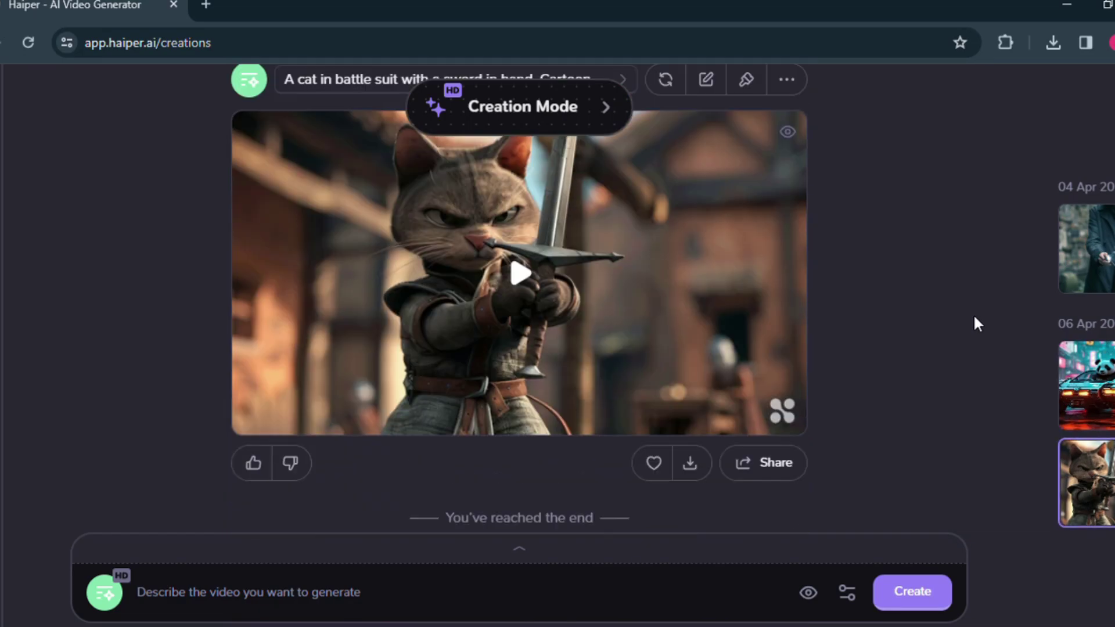
{"action": "scroll", "coordinate": [958, 318], "scroll_direction": "down", "scroll_amount": 2}
{"action": "left_click", "coordinate": [510, 396]}
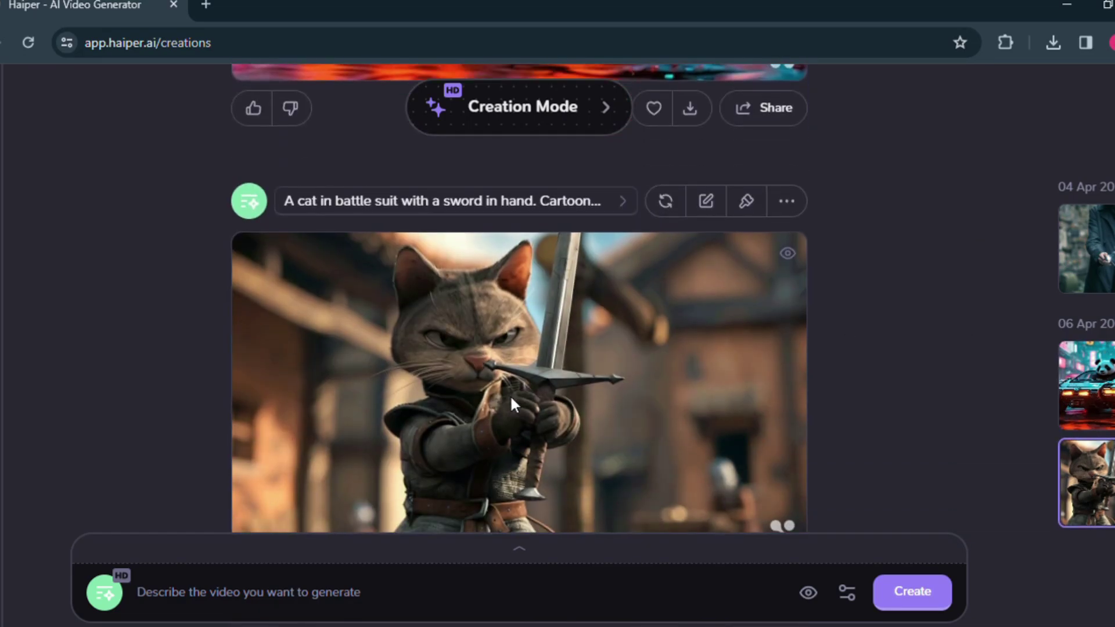
{"action": "scroll", "coordinate": [723, 366], "scroll_direction": "down", "scroll_amount": 2}
{"action": "scroll", "coordinate": [815, 369], "scroll_direction": "up", "scroll_amount": 2}
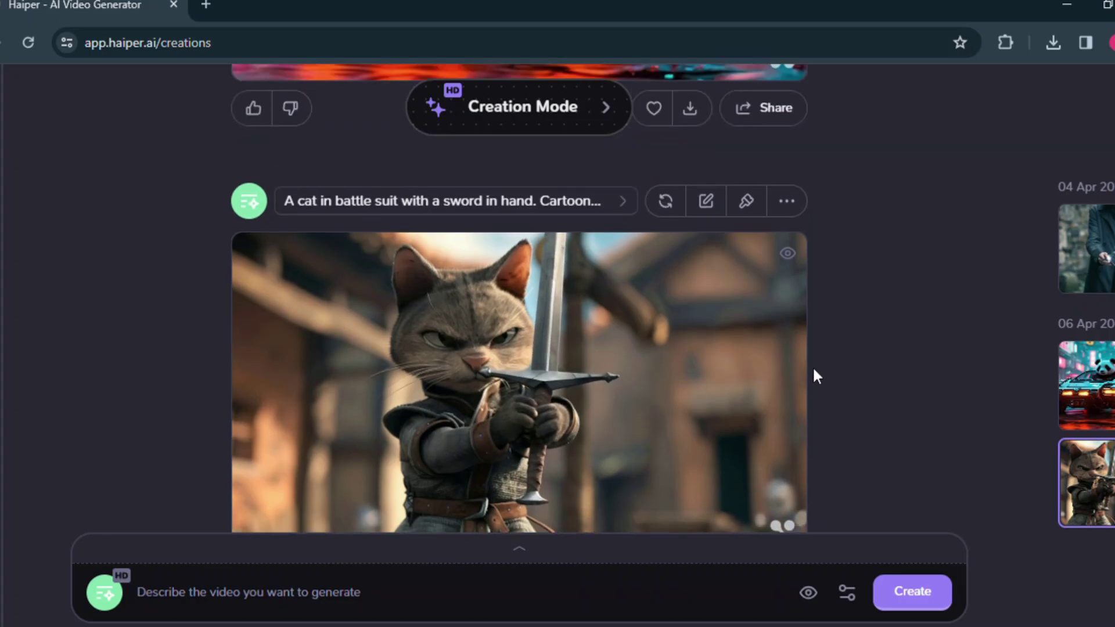
{"action": "scroll", "coordinate": [742, 308], "scroll_direction": "up", "scroll_amount": 5}
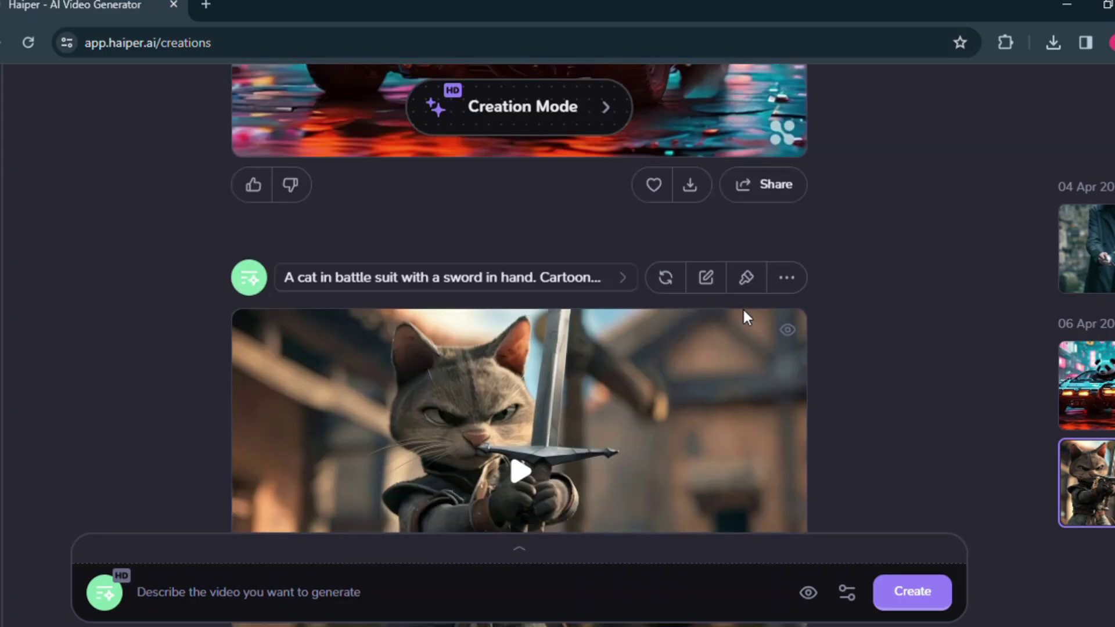
{"action": "left_click", "coordinate": [620, 266]}
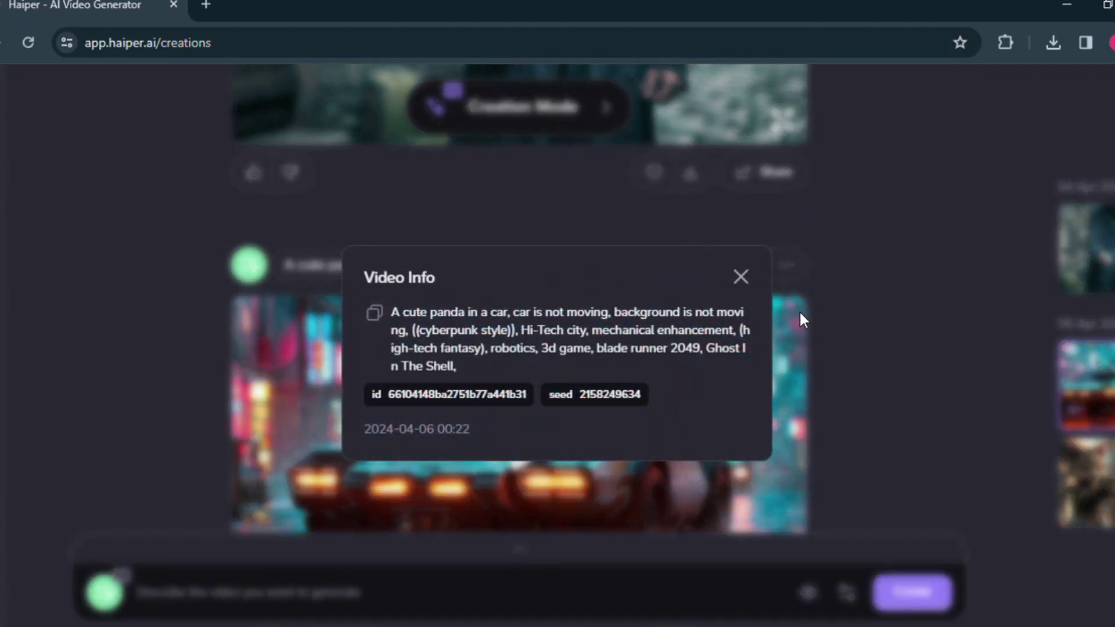
{"action": "left_click_drag", "start_coordinate": [391, 312], "coordinate": [411, 330]}
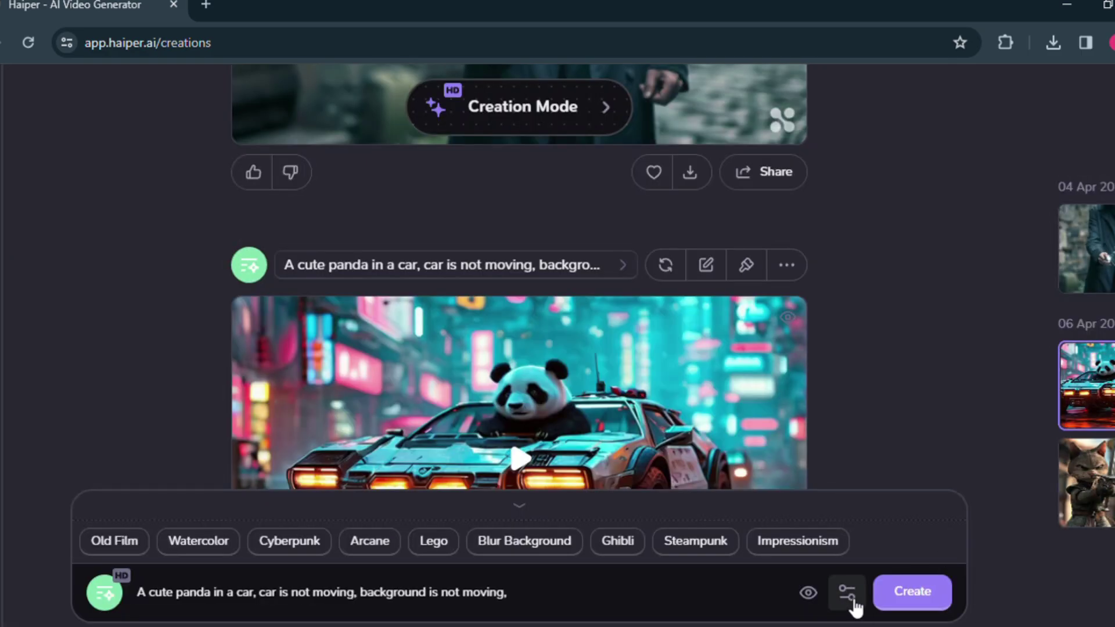
{"action": "left_click", "coordinate": [847, 592]}
{"action": "left_click", "coordinate": [794, 434]}
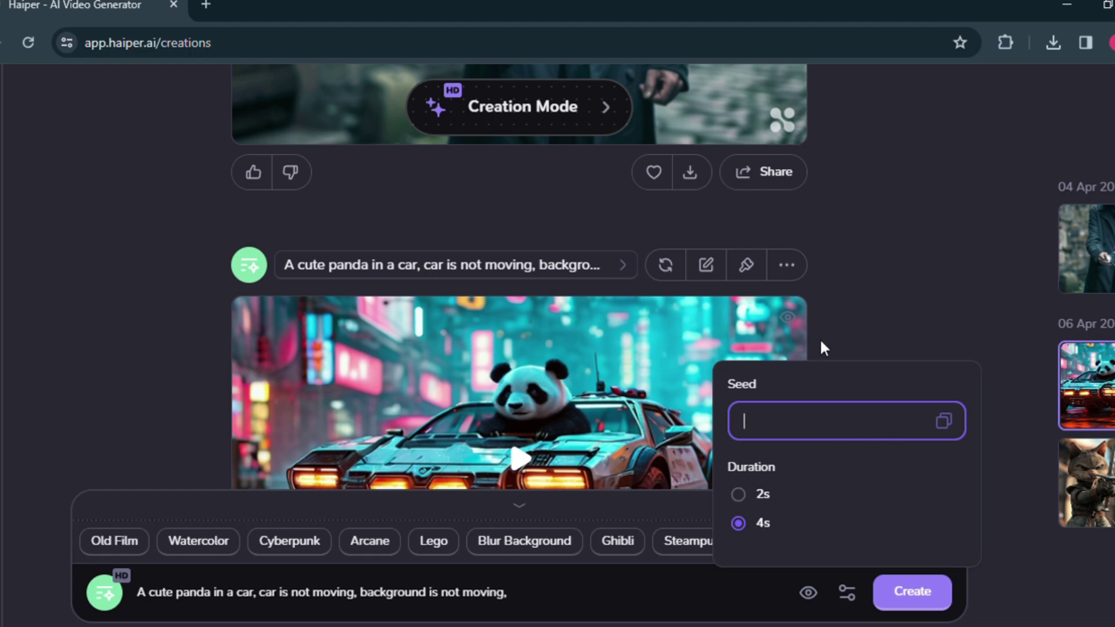
{"action": "key", "text": "ctrl+v"}
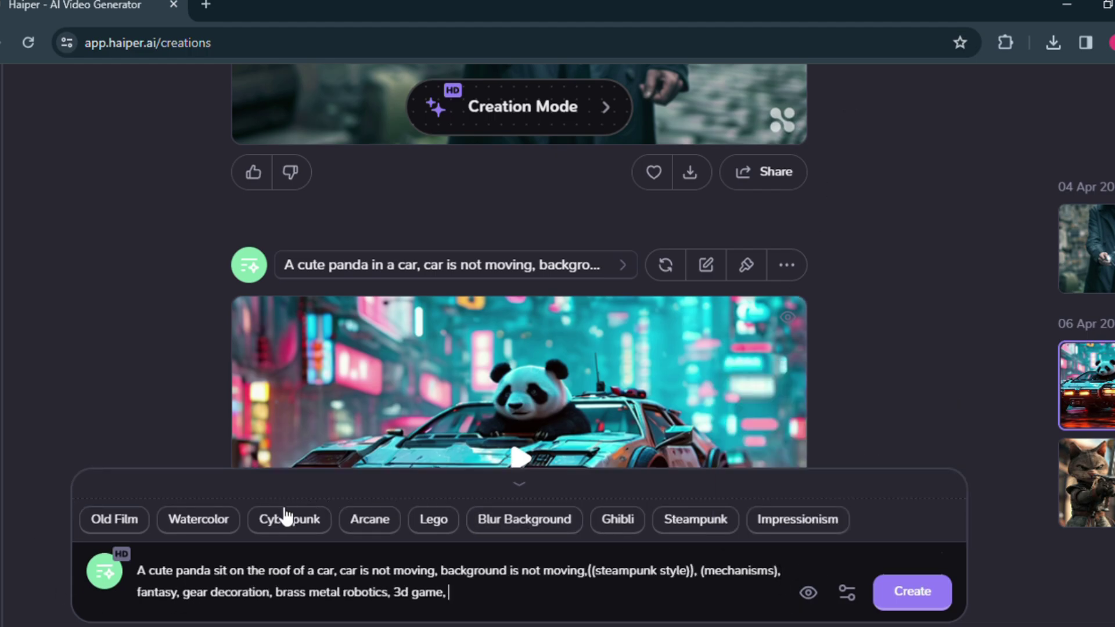
{"action": "left_click", "coordinate": [286, 519]}
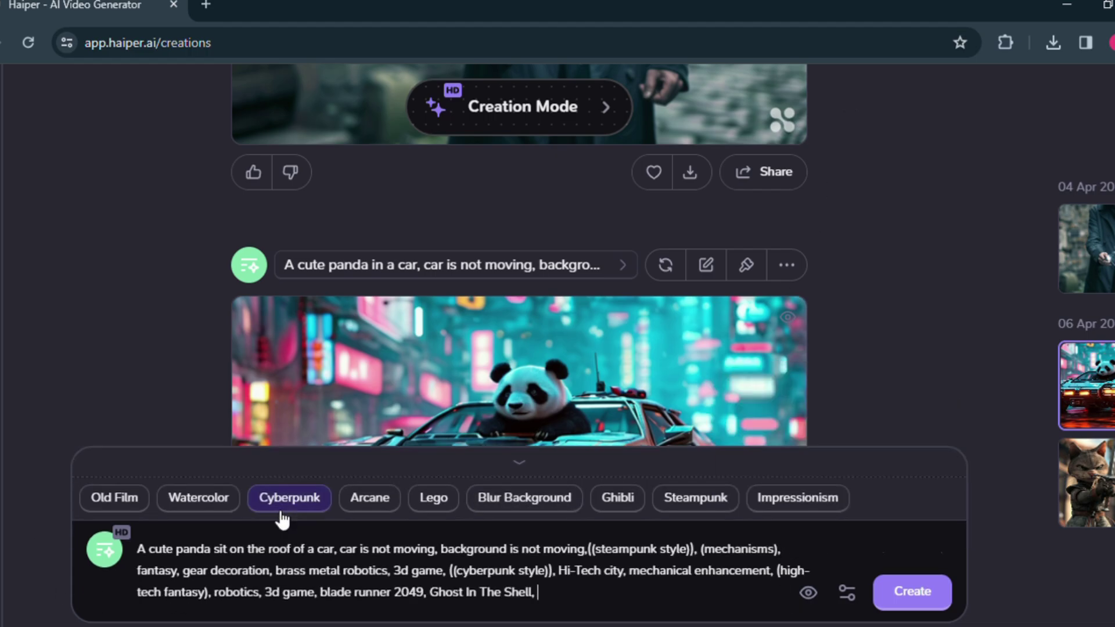
{"action": "left_click", "coordinate": [932, 592]}
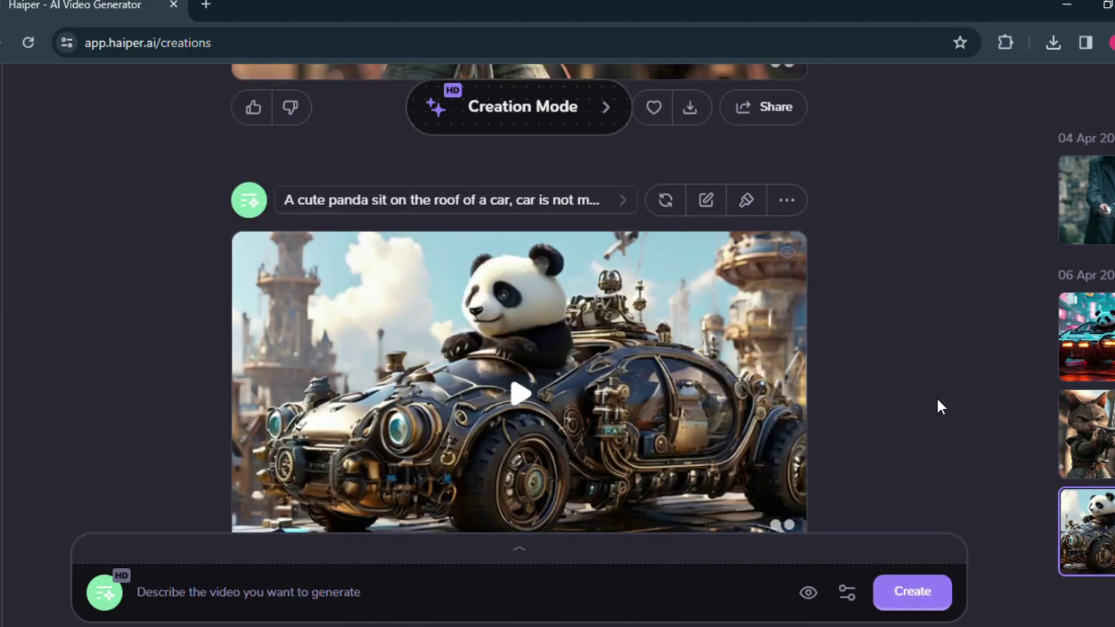
Scroll to the new steampunk panda car video and play it.
{"action": "scroll", "coordinate": [620, 341], "scroll_direction": "down", "scroll_amount": 3}
{"action": "scroll", "coordinate": [664, 333], "scroll_direction": "up", "scroll_amount": 3}
{"action": "scroll", "coordinate": [522, 360], "scroll_direction": "down", "scroll_amount": 2}
{"action": "left_click", "coordinate": [518, 301]}
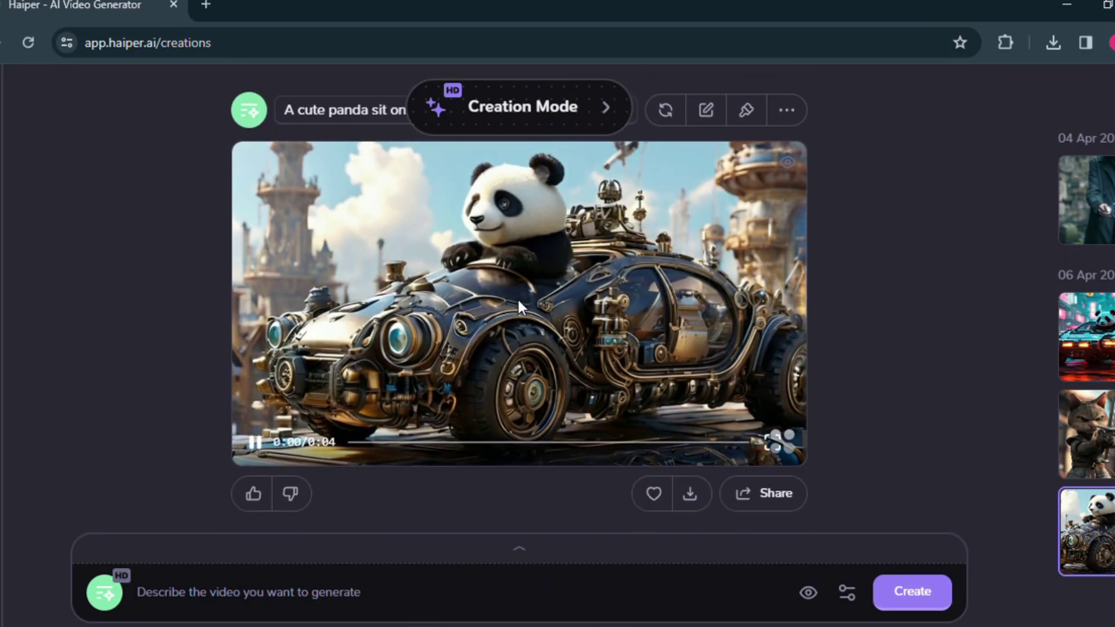